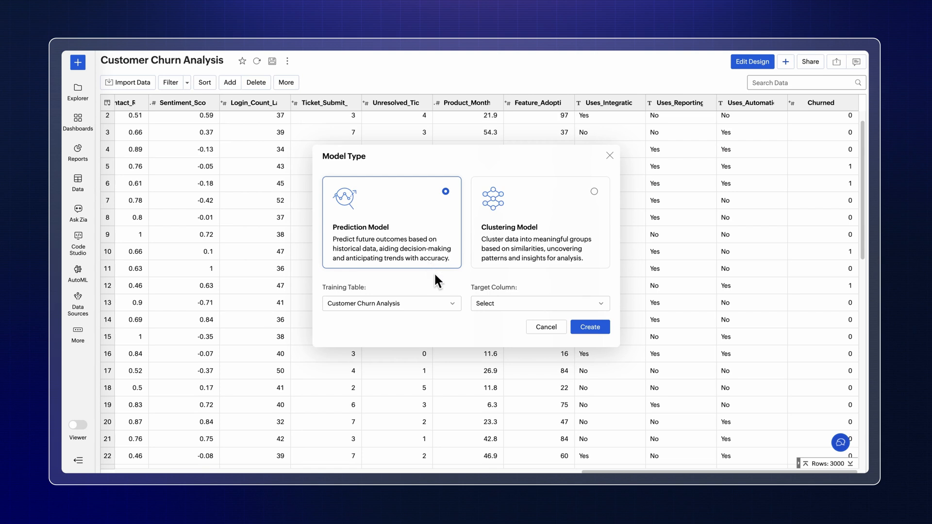
Step: Create a prediction model using the Customer Churn Analysis training table with Churned as the target column
click(448, 306)
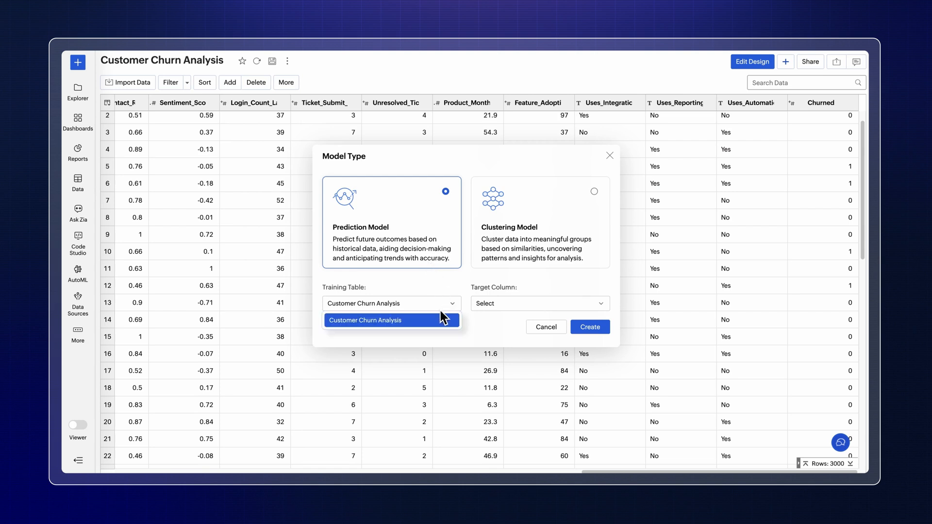
click(430, 323)
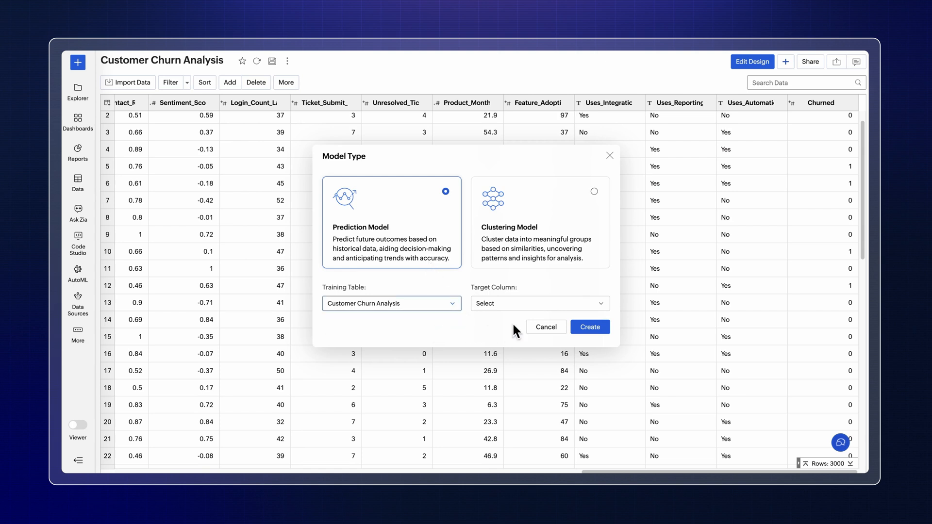
click(562, 305)
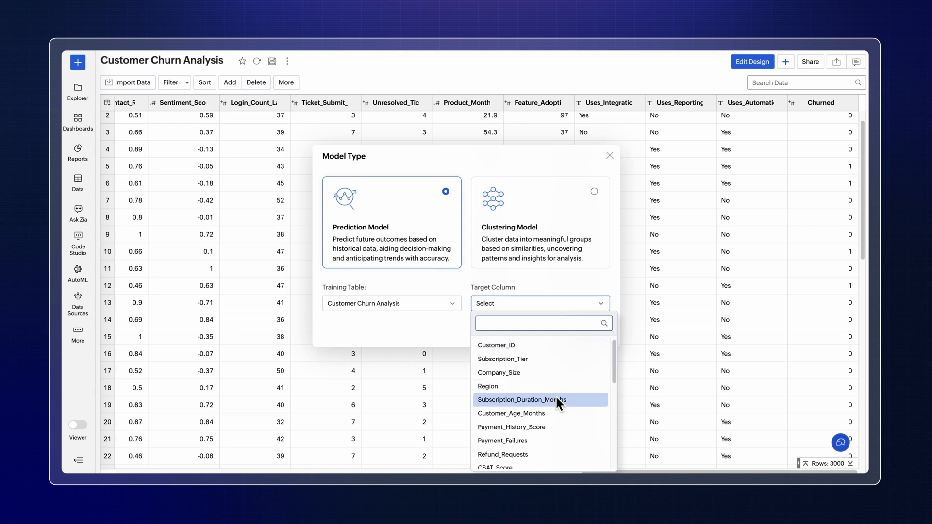
scroll(557, 403, down, 5)
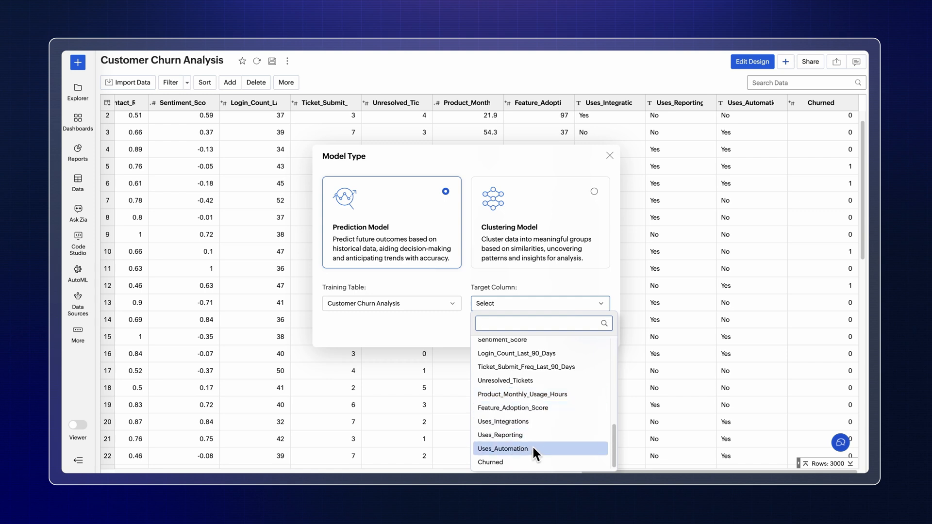
click(527, 462)
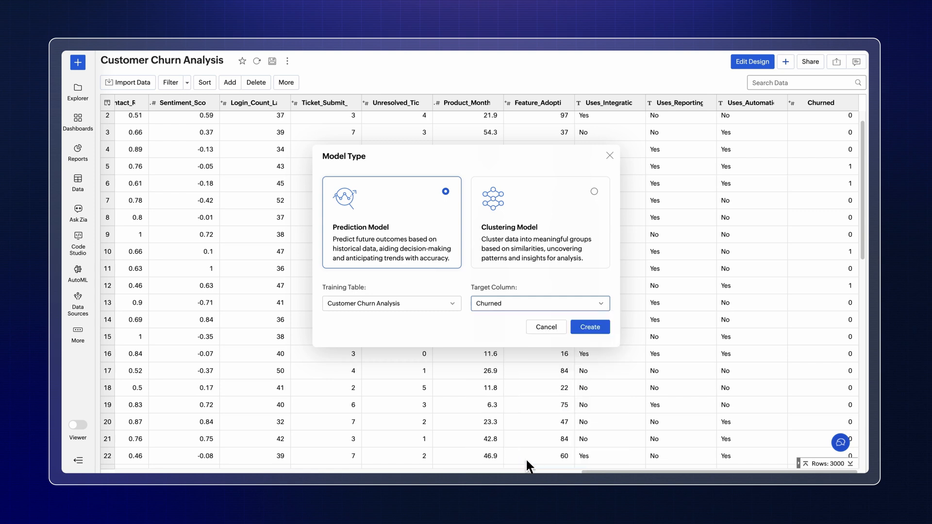
click(595, 328)
Step: Name the analysis Customer Churn Prediction
click(270, 130)
triple_click(213, 127)
text(Customer Churn Prediction)
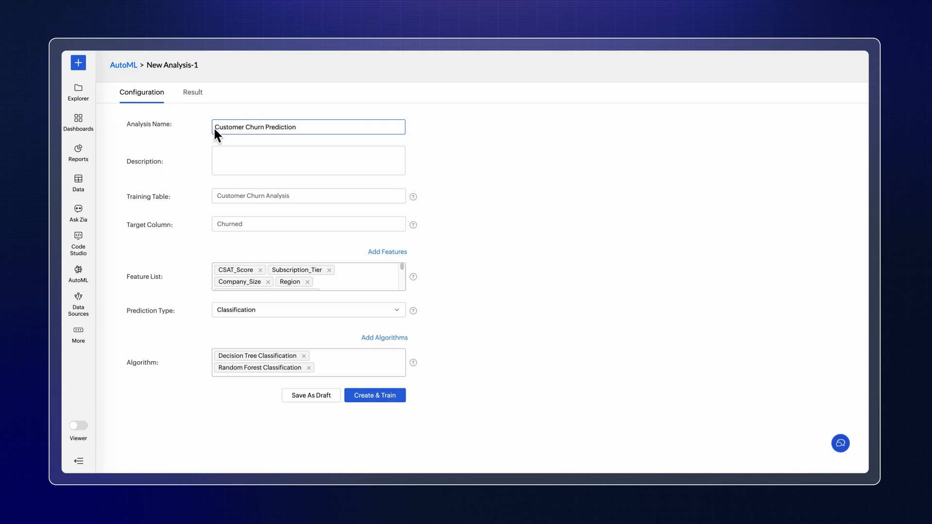
click(334, 164)
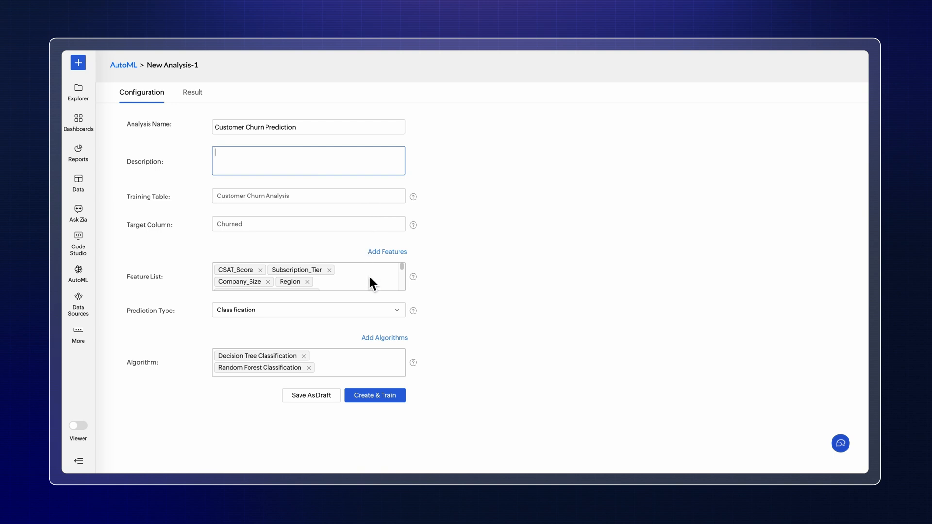
Step: Add the remaining support, sentiment, login, usage and adoption features to the feature list, from First_Contact_Resolution_Rate to Feature_Adoption_Score
scroll(369, 275, down, 5)
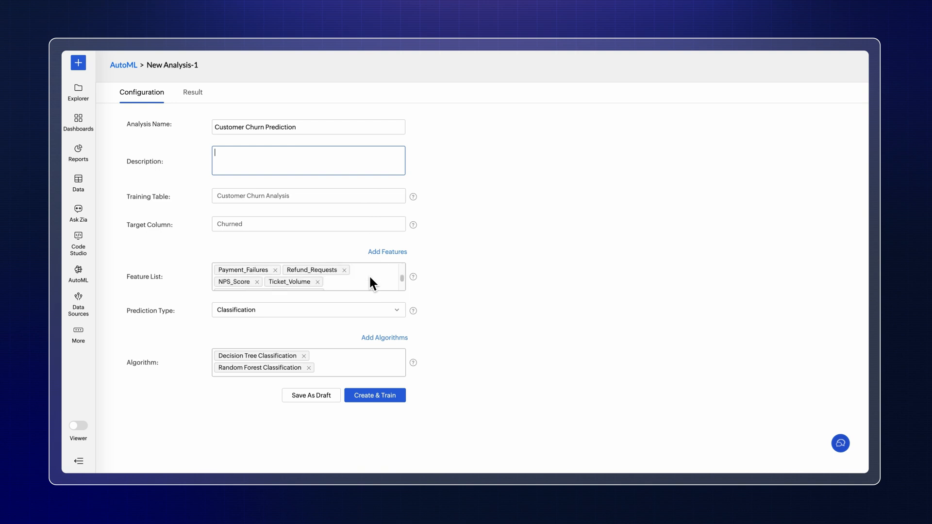
scroll(371, 278, up, 5)
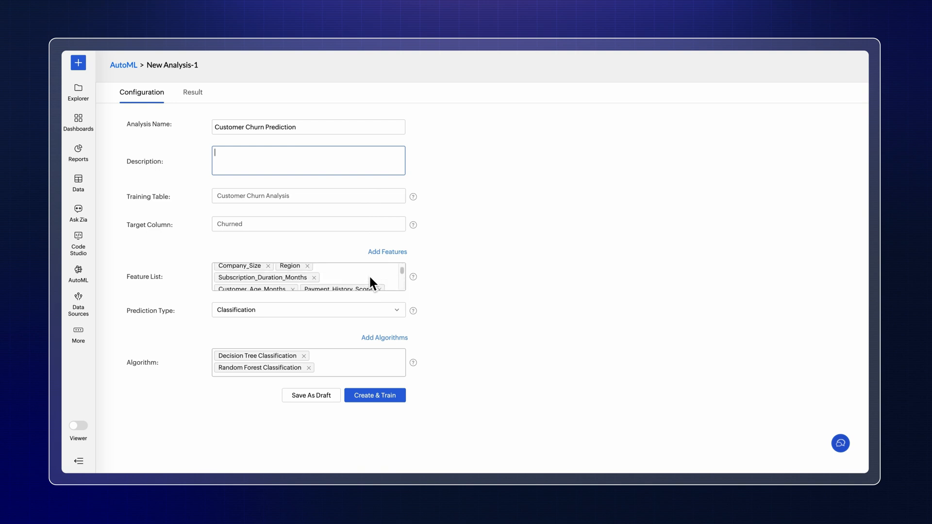
scroll(372, 283, down, 5)
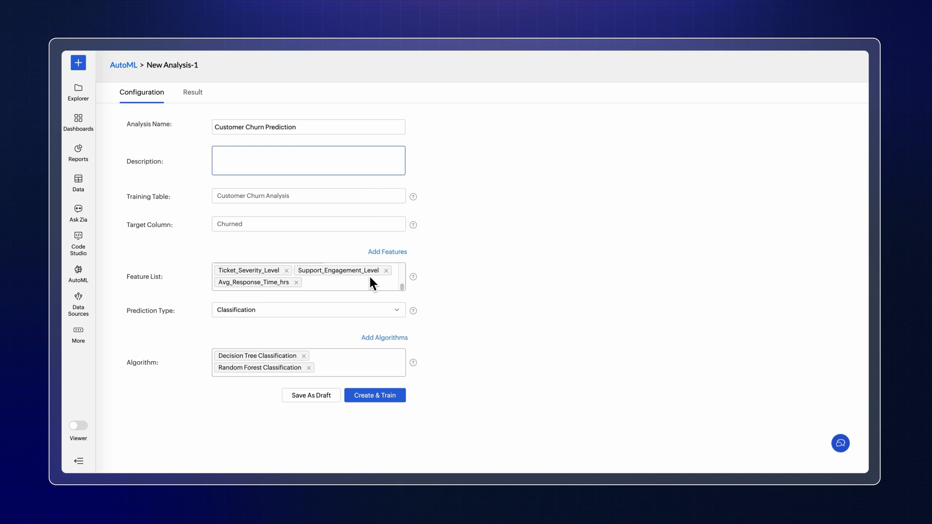
click(391, 252)
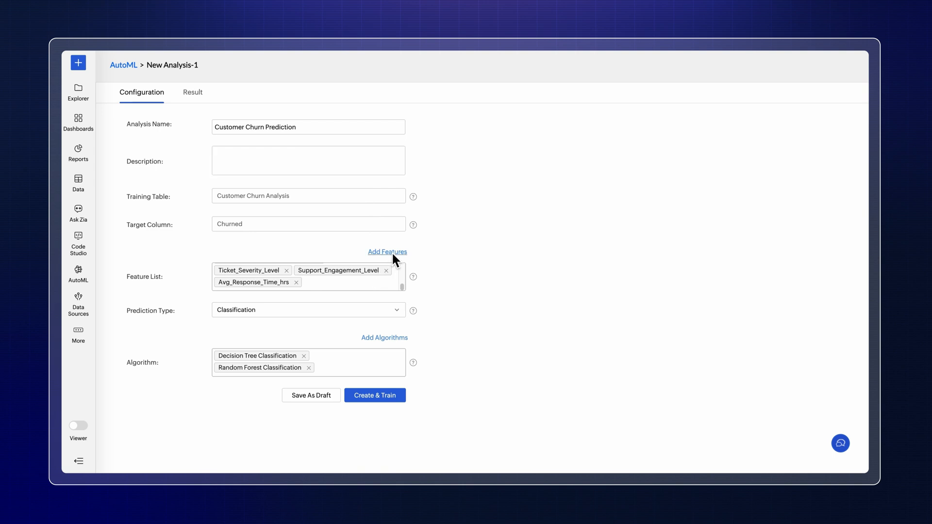
scroll(741, 273, down, 4)
click(722, 282)
click(721, 298)
click(721, 315)
click(720, 332)
click(720, 349)
click(720, 366)
click(720, 384)
click(720, 400)
click(720, 417)
click(807, 458)
Step: Review the prediction type options and the hyperparameters of Decision Tree and Random Forest Classification, keeping Classification and both suggested algorithms
click(401, 314)
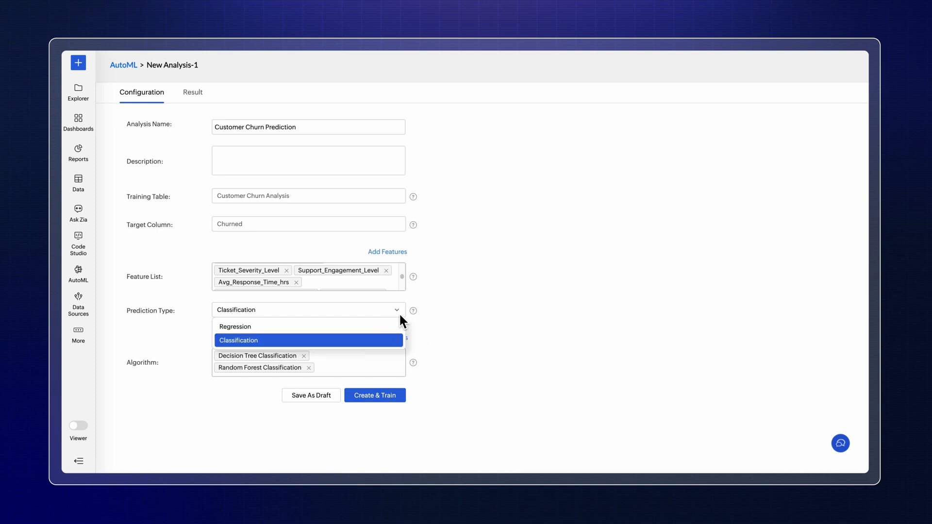
click(400, 315)
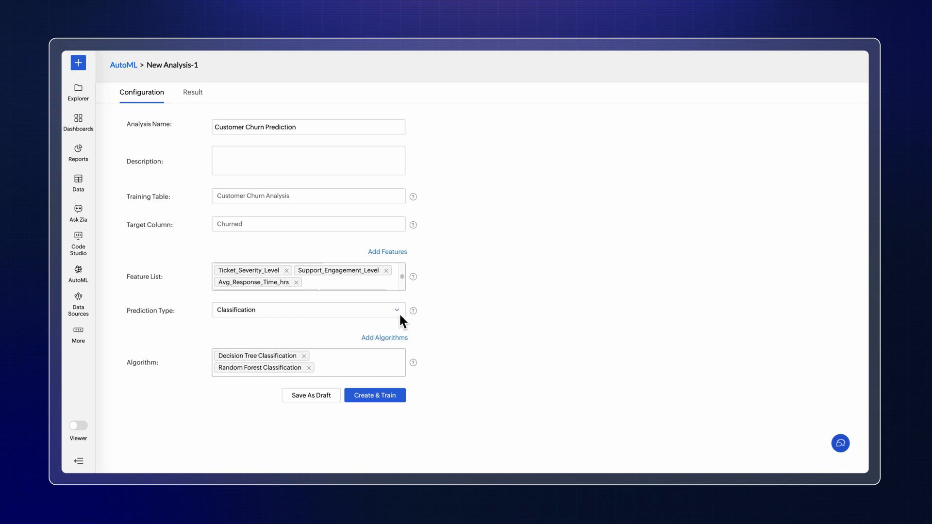
click(392, 337)
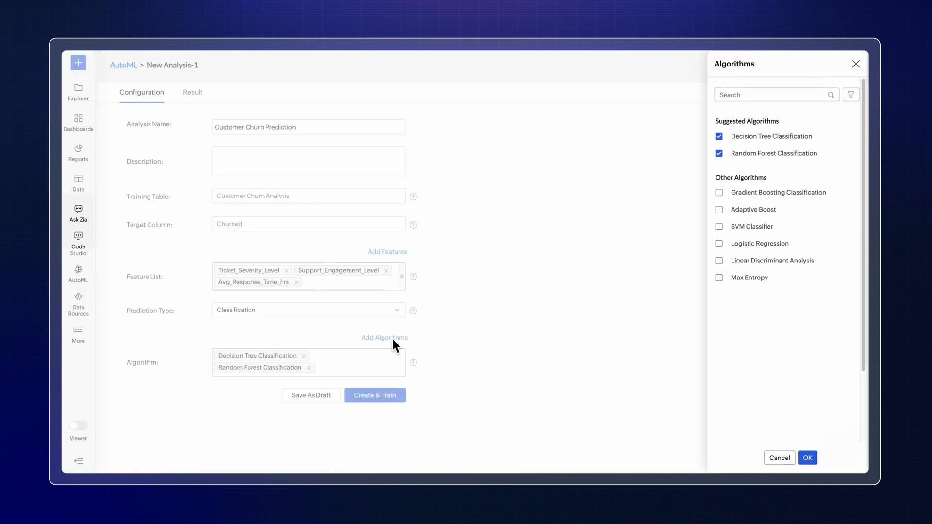
mouse_move(781, 139)
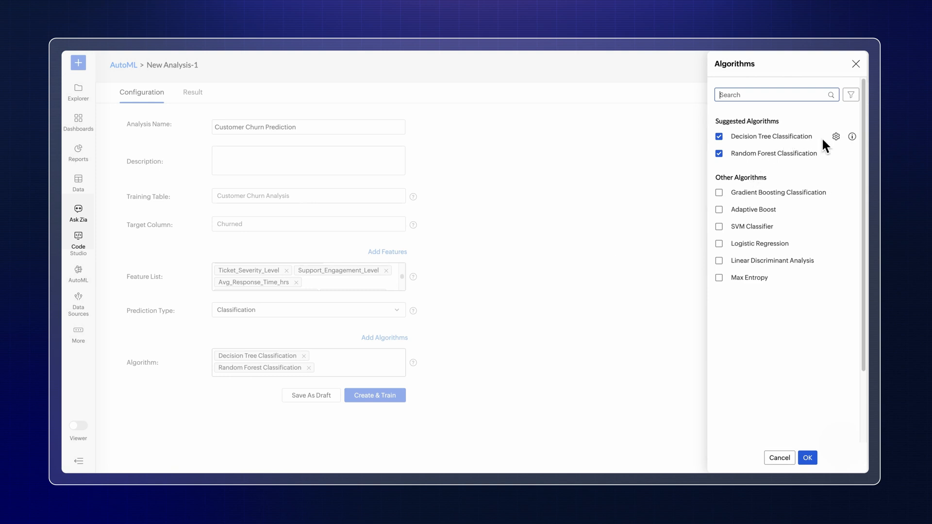
click(836, 136)
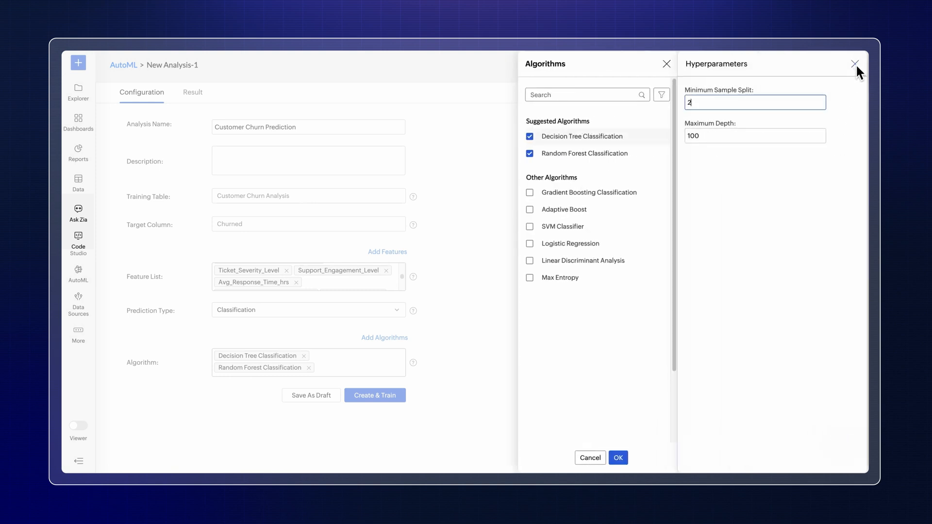
click(855, 64)
click(837, 152)
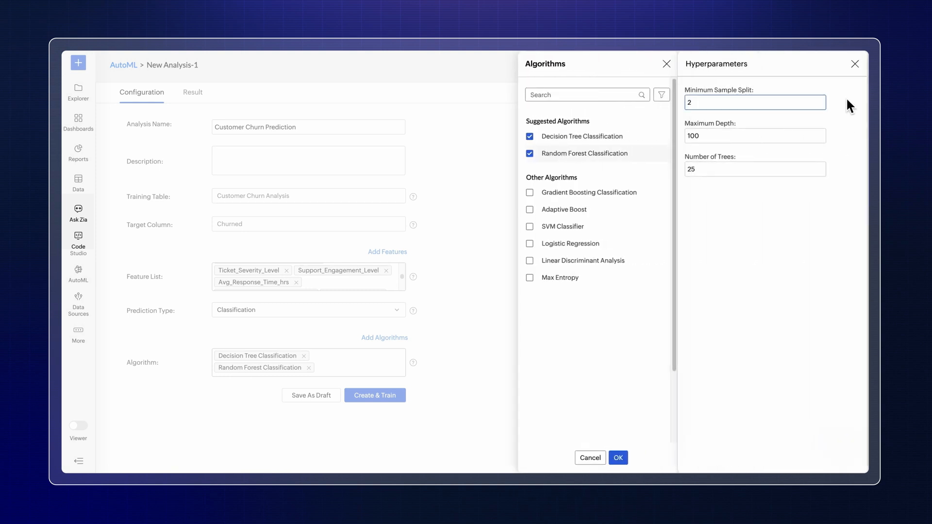
click(855, 64)
click(808, 457)
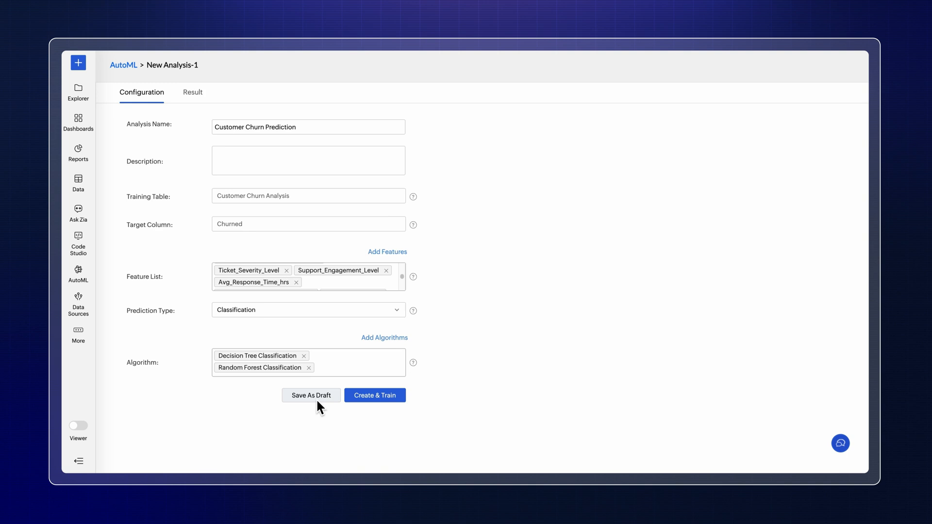
Step: Create and train the analysis with the 32 GB server option
click(378, 397)
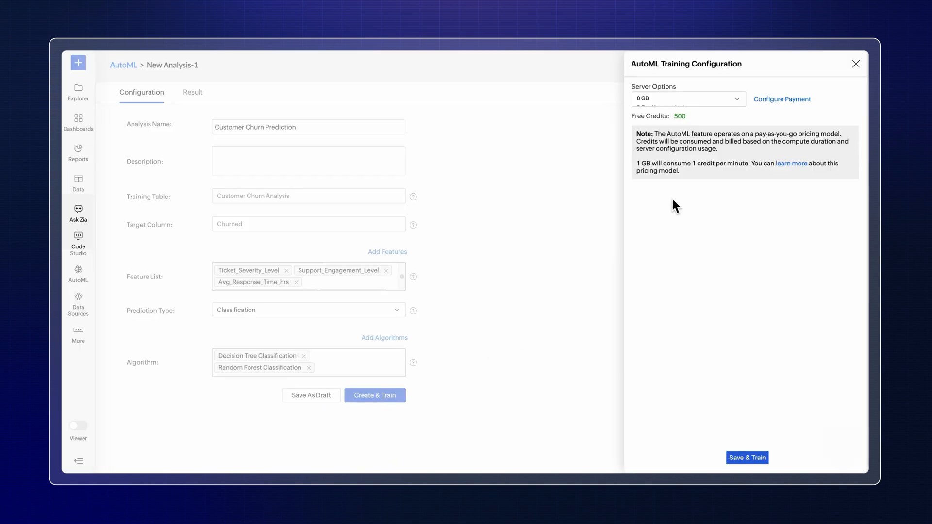
click(738, 99)
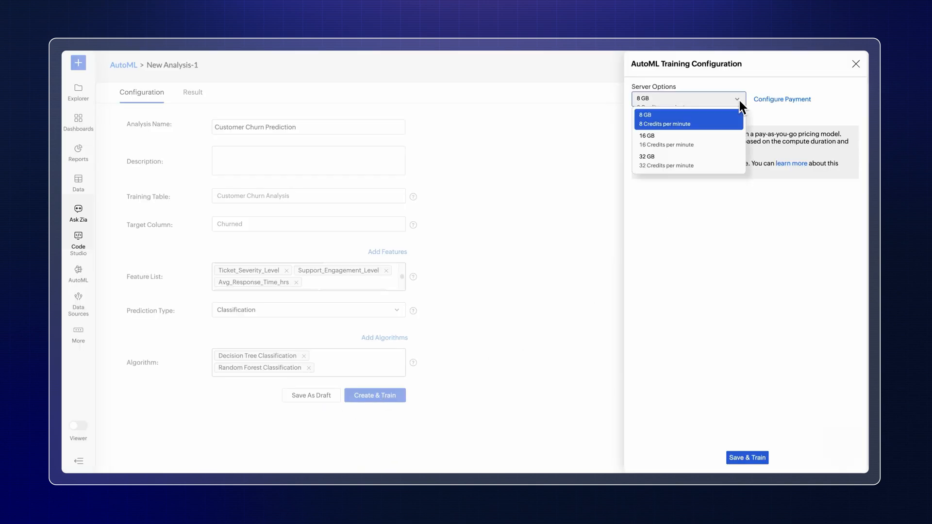
click(709, 164)
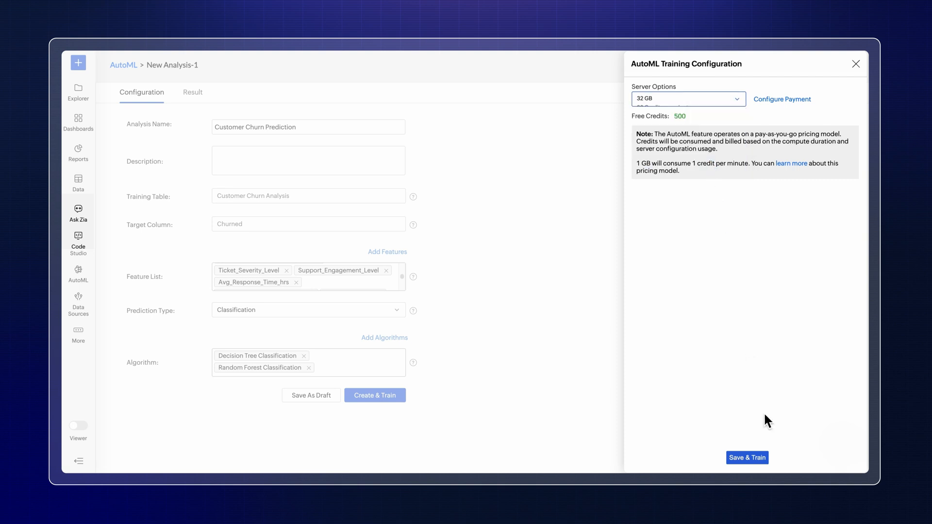
click(748, 459)
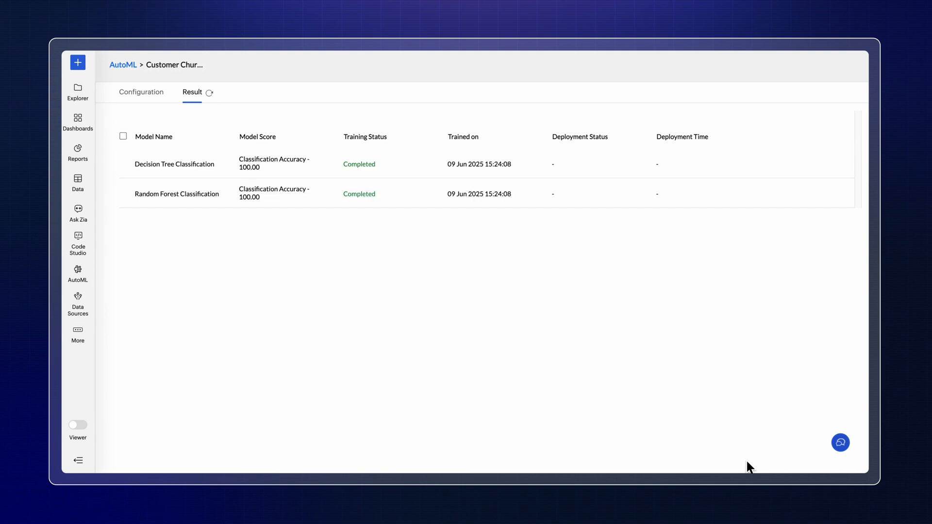
Step: Open the trained Decision Tree Classification model and examine its details and feature importance
mouse_move(609, 173)
mouse_move(613, 199)
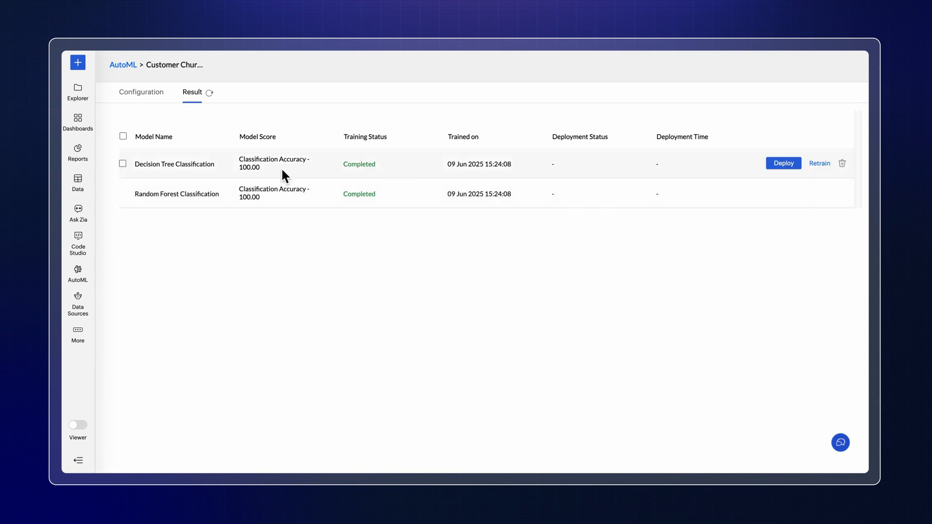
click(217, 165)
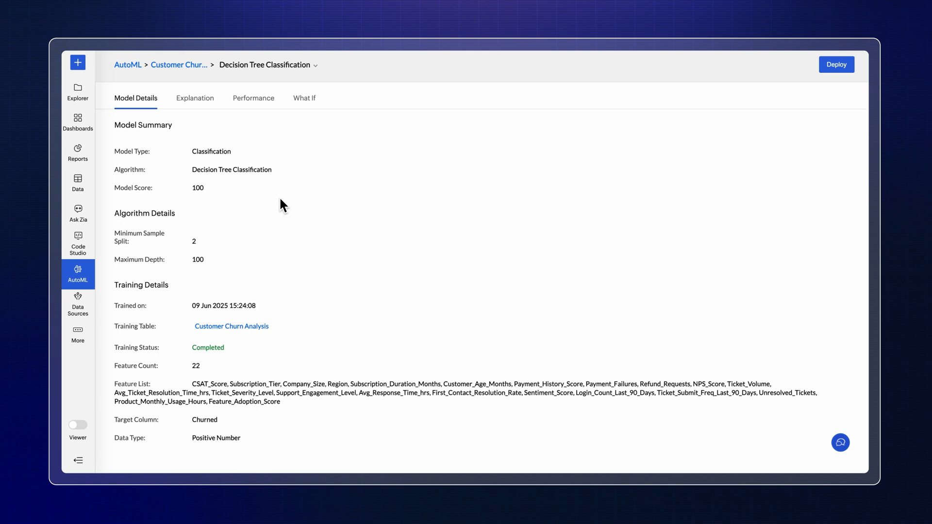
click(203, 98)
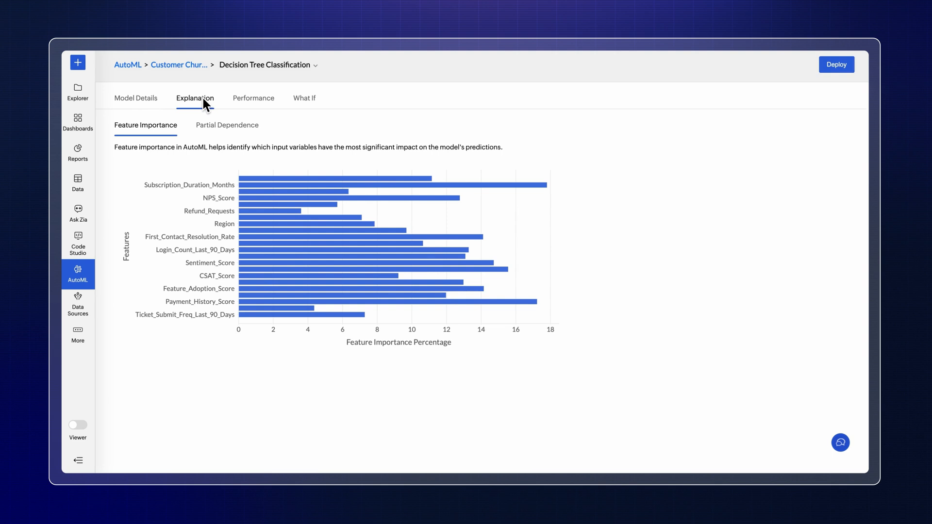
Step: Examine the model's partial dependence charts for Refund_Requests and Unresolved_Tickets
click(222, 127)
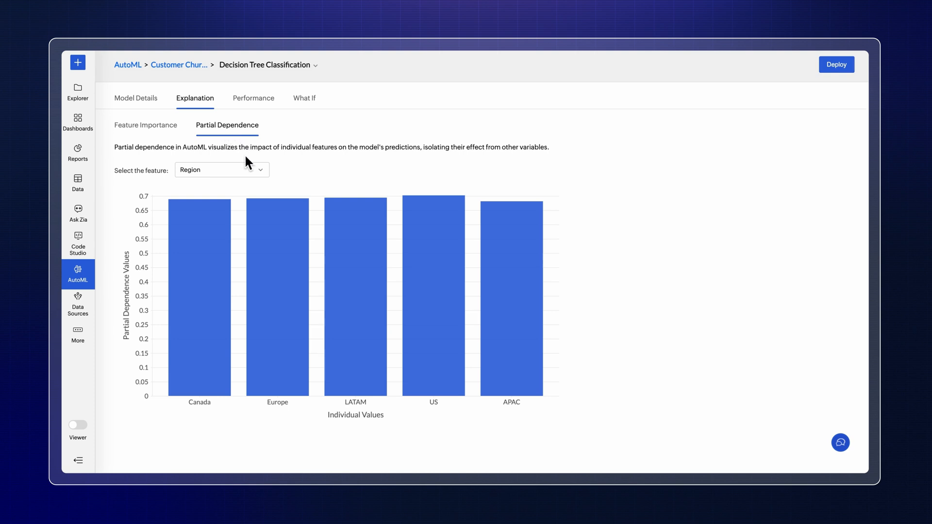
click(252, 172)
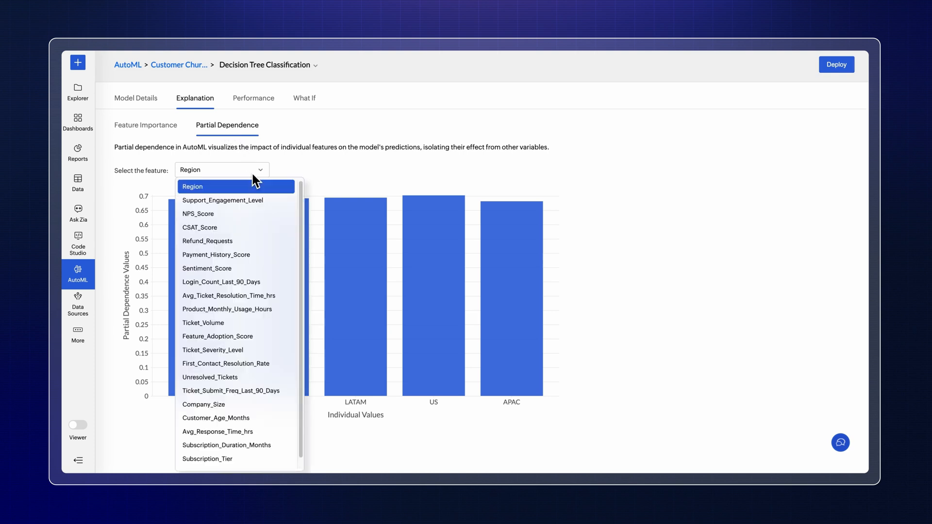
click(245, 241)
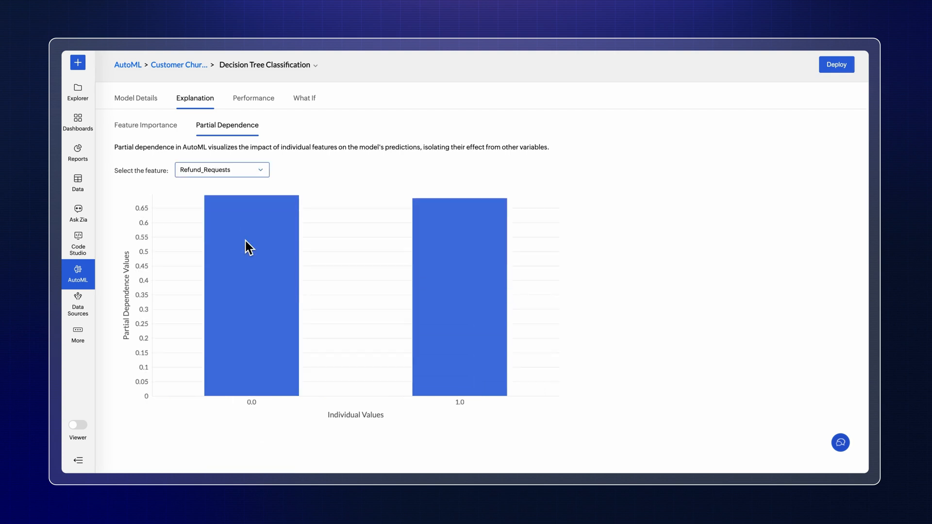
click(261, 171)
scroll(260, 317, down, 1)
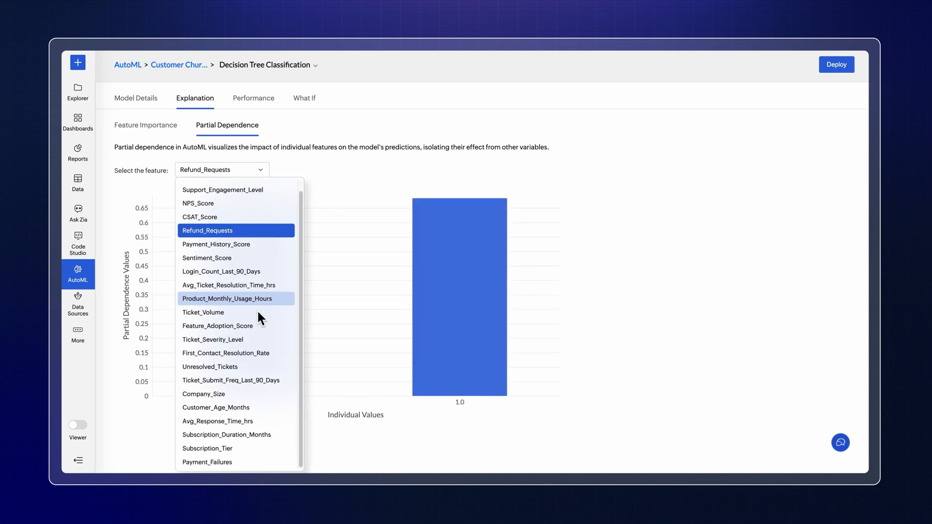
click(241, 368)
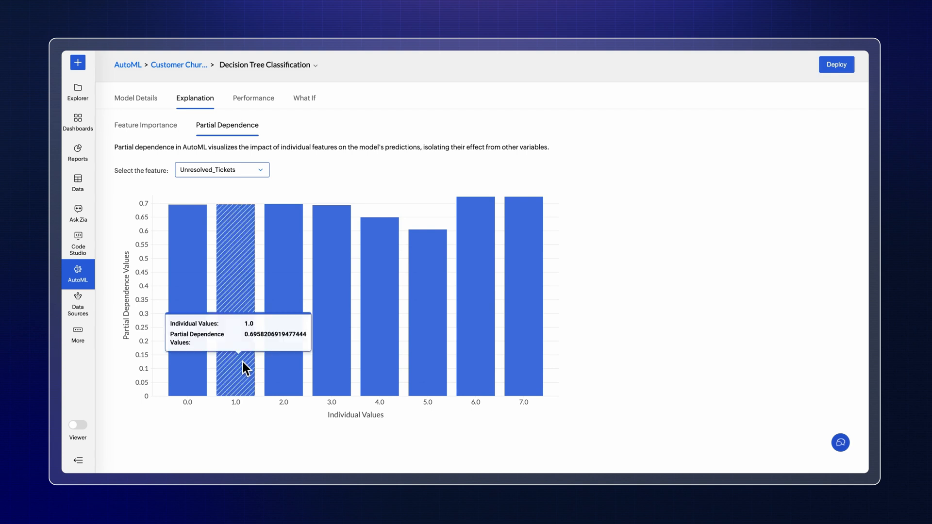
Step: Examine the Decision Tree model's performance metrics and confusion matrix
click(260, 105)
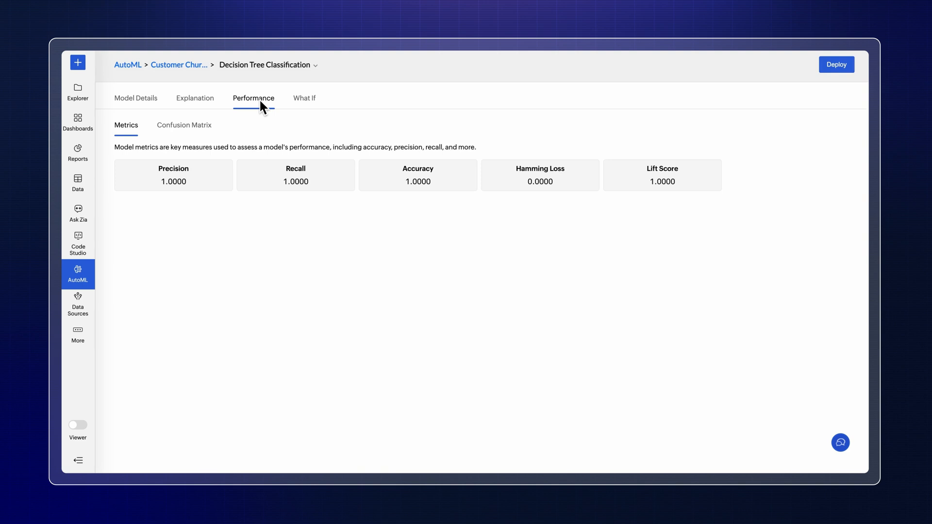
click(186, 125)
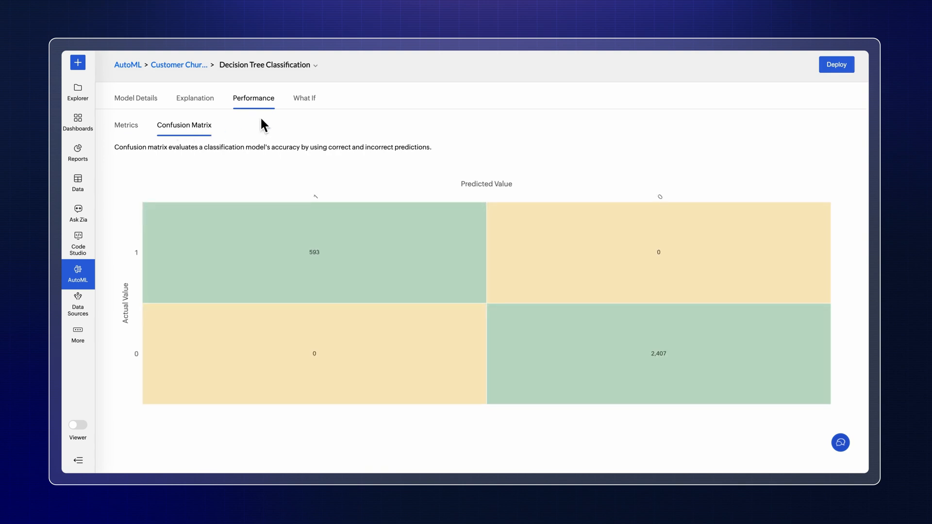
Step: In the What If simulation, set Subscription_Tier to Pro, Company_Size to 200-500 and Region to APAC
click(309, 102)
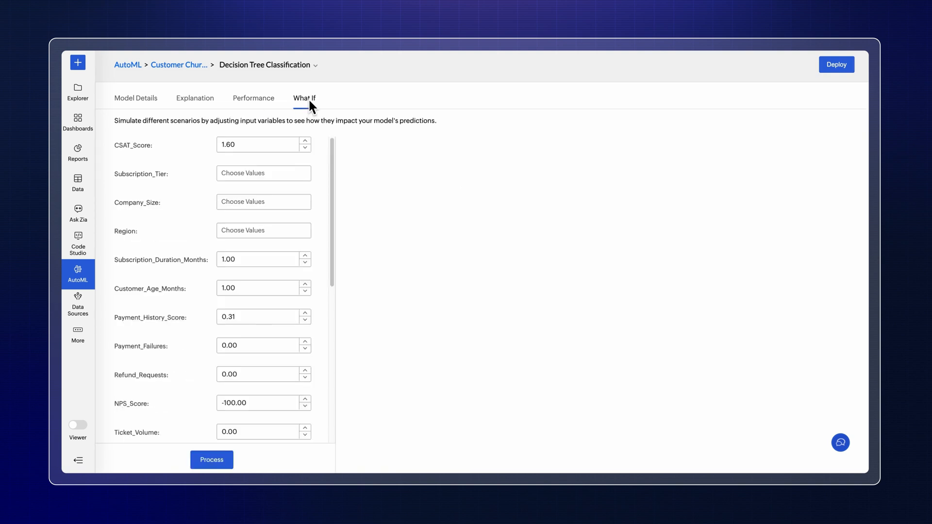
click(254, 173)
click(243, 203)
click(242, 206)
click(236, 247)
click(246, 234)
click(243, 242)
Step: Set Subscription_Duration_Months to 18, Customer_Age_Months to 32, Payment_History_Score to 0.92 and Payment_Failures to 2
drag(238, 259, 218, 260)
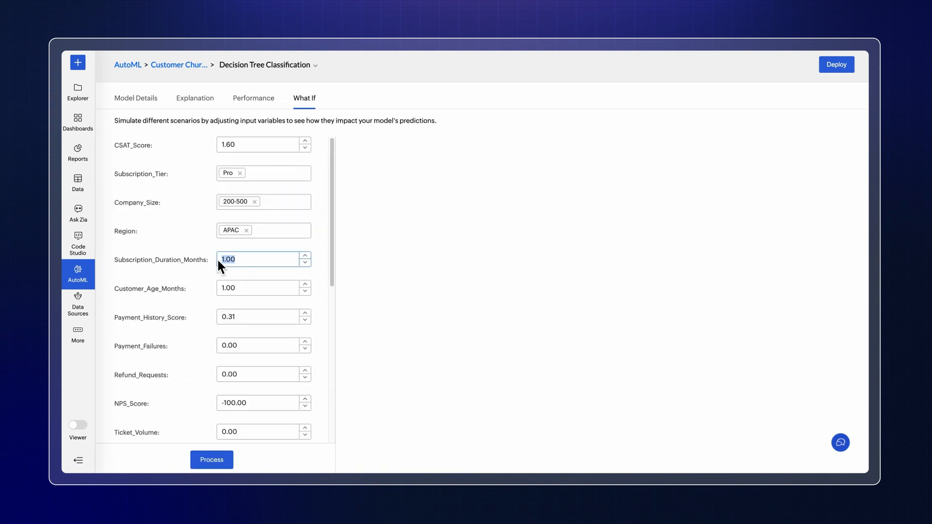
click(248, 288)
text(32)
click(242, 320)
click(307, 340)
click(307, 340)
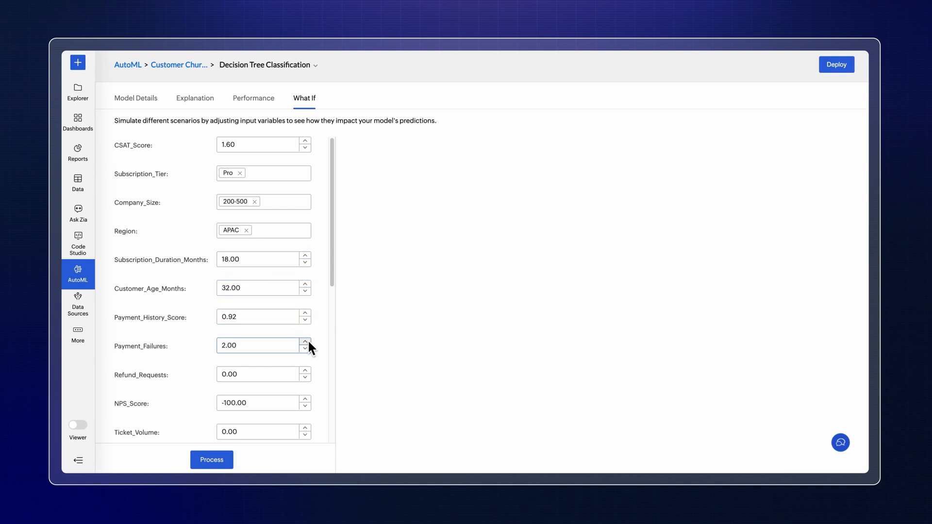
Step: Set Product_Monthly_Usage_Hours to 20 and process the What If scenario to generate the churn prediction
scroll(308, 340, down, 3)
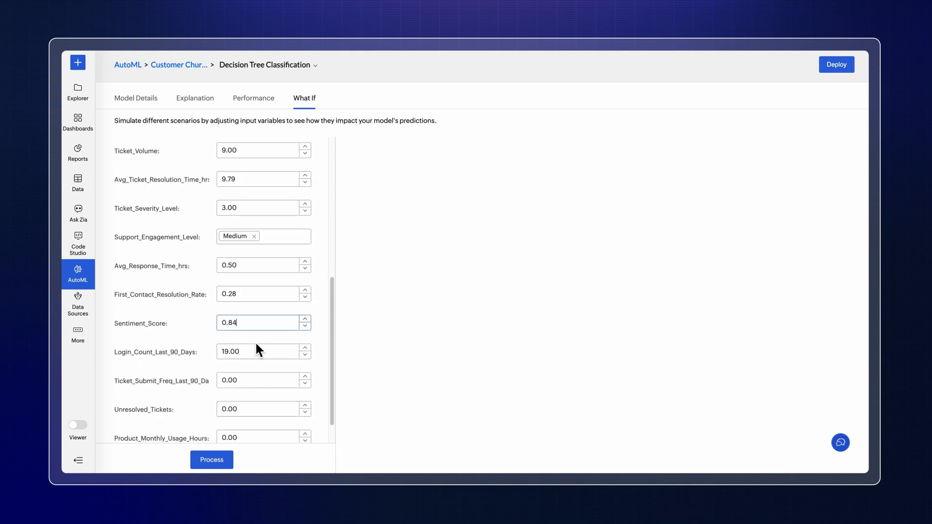
scroll(256, 346, down, 1)
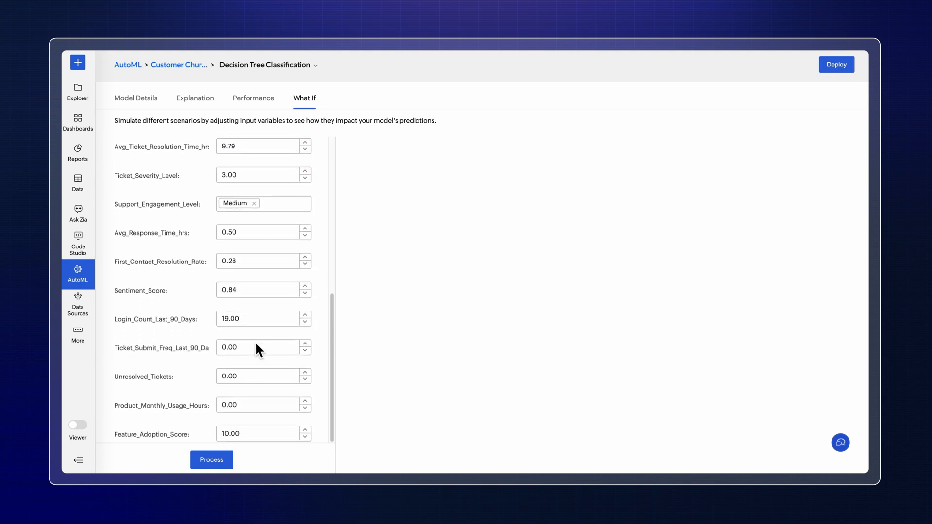
click(241, 405)
text(20)
click(213, 464)
Step: In the model's deploy settings, choose Customer Churn - Input data as the input table and remove Feature_Adoption_Score from the output columns
click(835, 66)
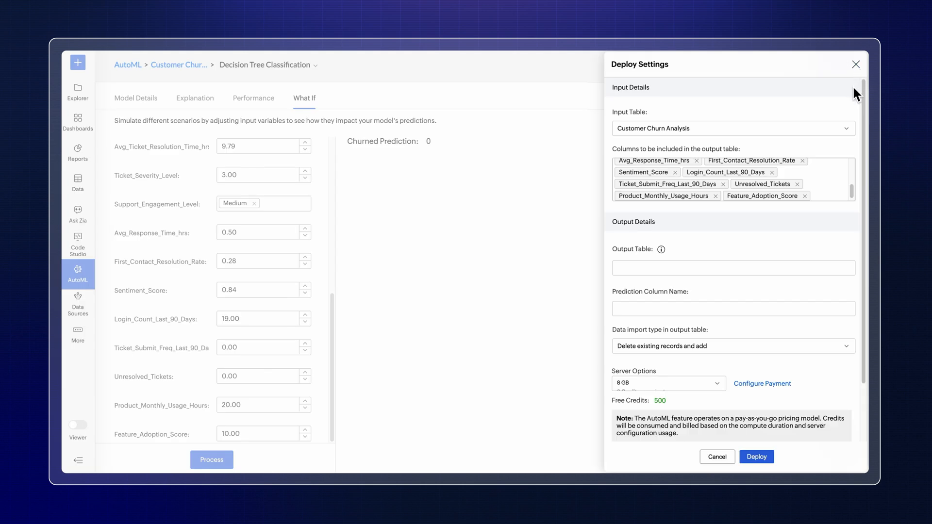
click(848, 127)
click(827, 156)
scroll(824, 176, up, 5)
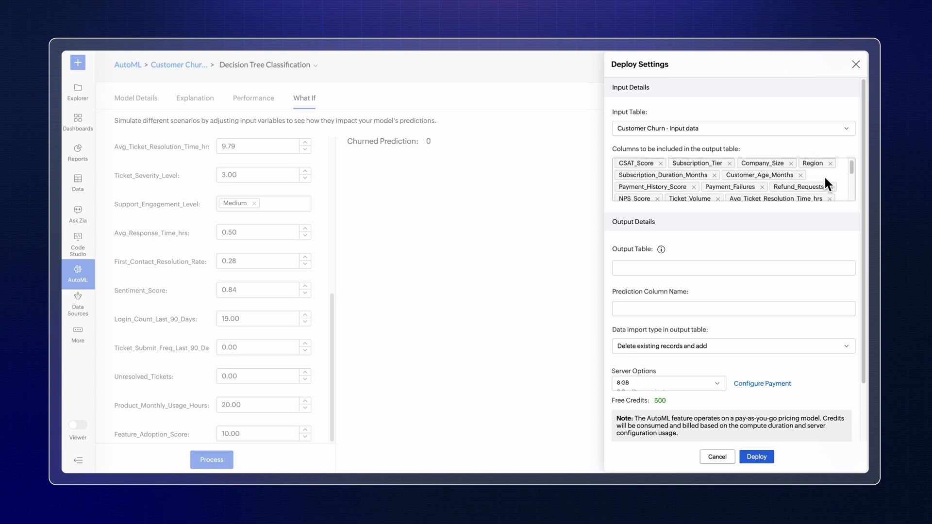
scroll(824, 178, down, 5)
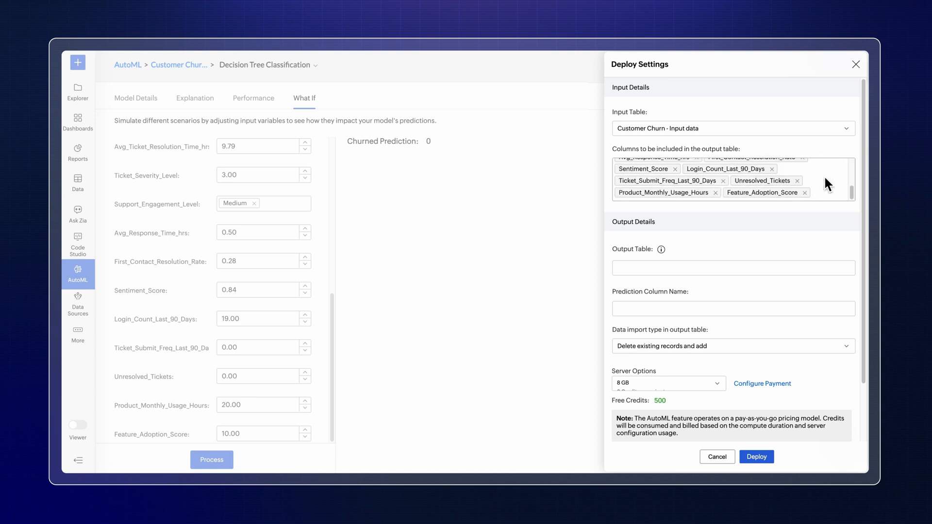
click(805, 193)
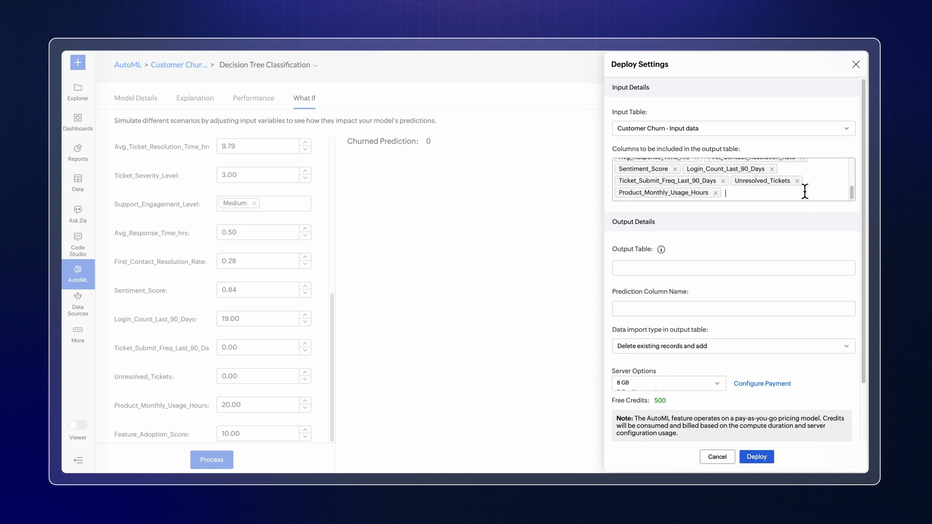
Step: Name the output table Customer Churn Prediction and the prediction column Customer Churn Status
click(634, 269)
text(Customer Churn Prediction)
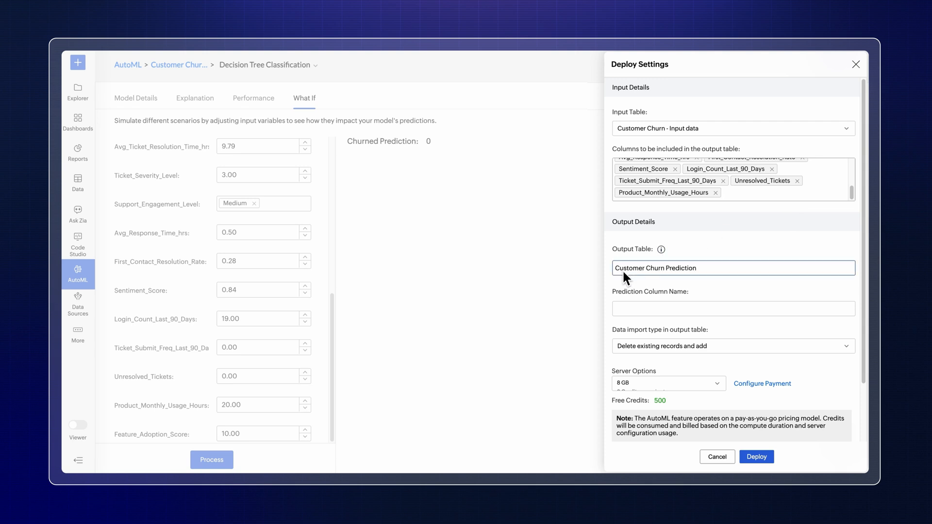
click(621, 307)
text(Customer Churn Status)
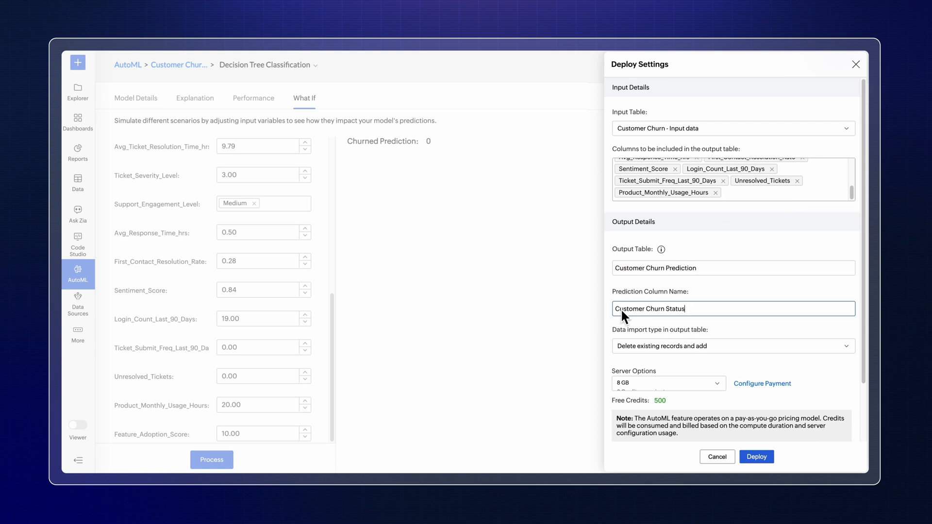
Step: Set the output table's data import type to Add records at the end and the server option to 32 GB
click(845, 345)
click(812, 378)
scroll(812, 378, down, 2)
click(718, 316)
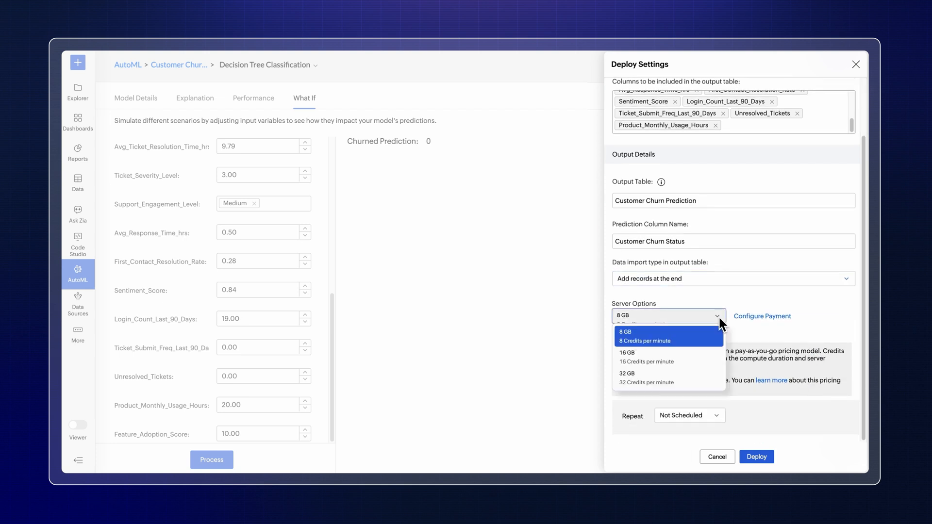
click(699, 378)
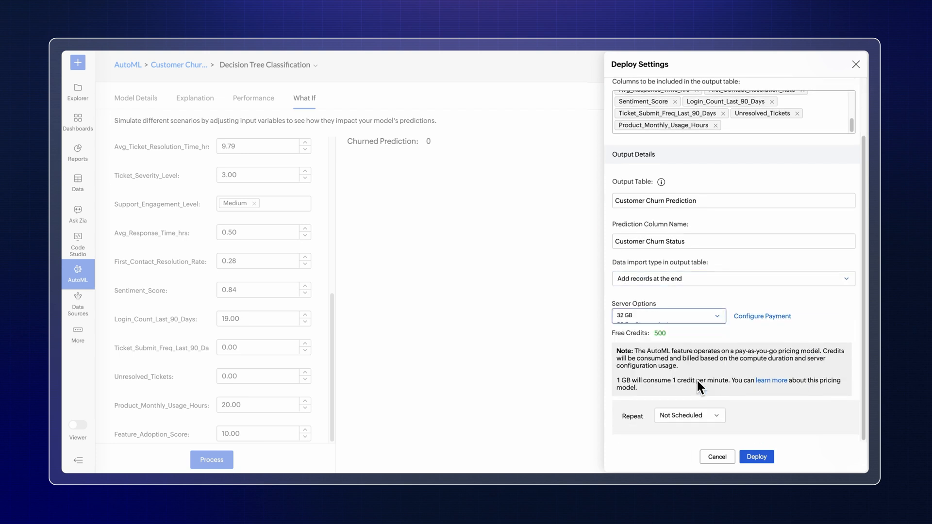
Step: Schedule the deployment to repeat every day and deploy the model
click(721, 417)
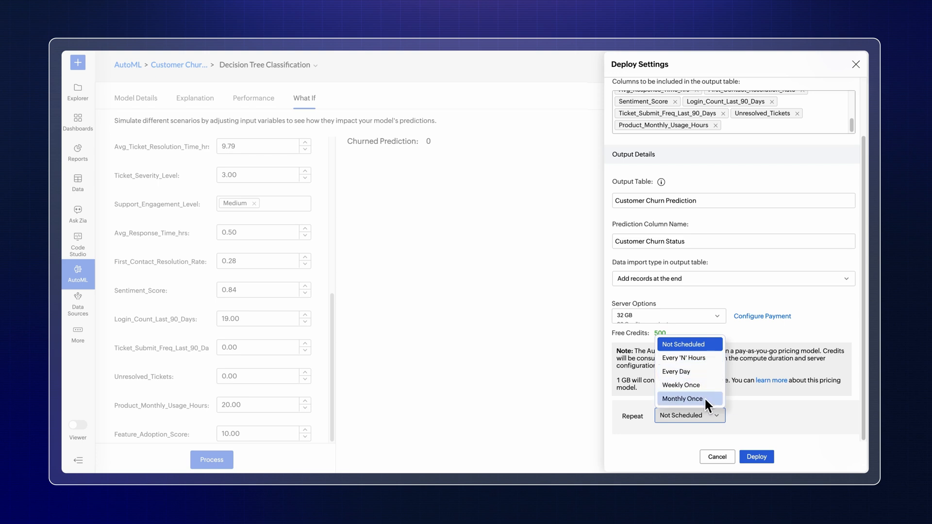
click(697, 372)
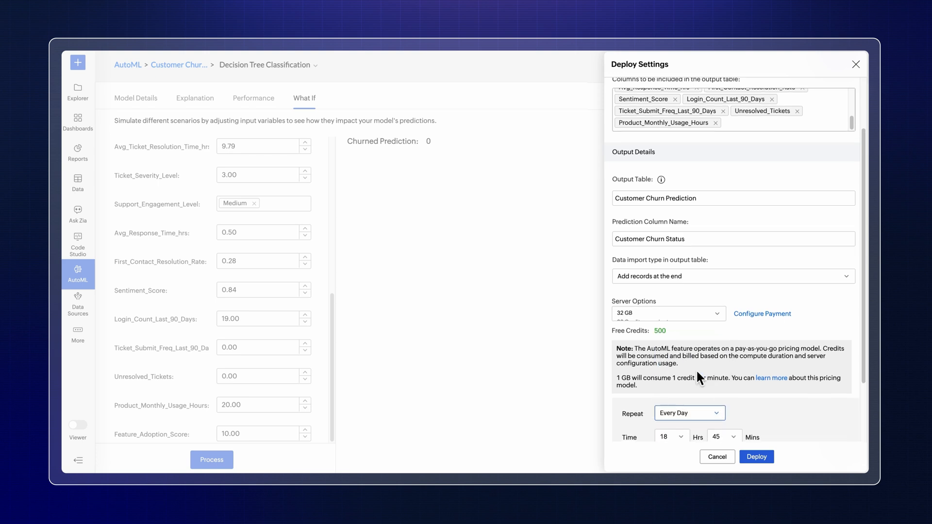
scroll(698, 372, down, 2)
click(757, 458)
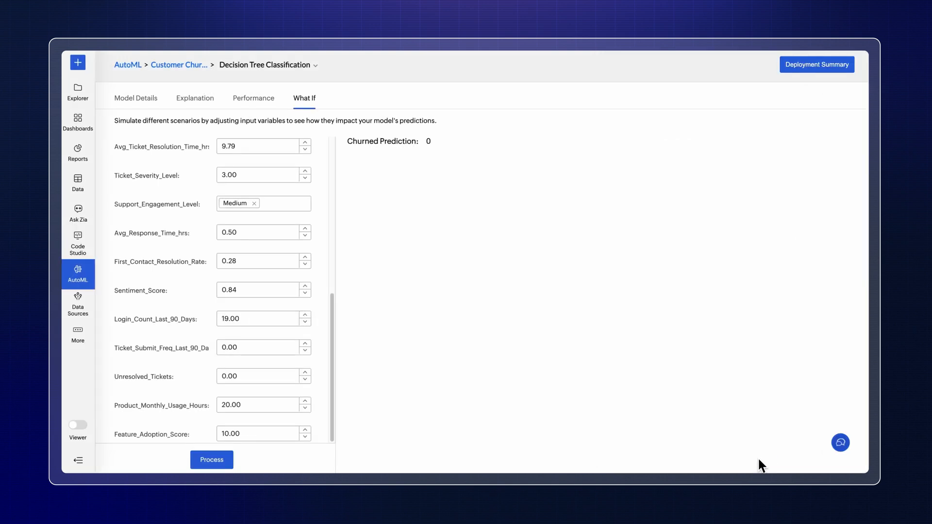
Step: Open the Customer Churn Prediction output table from the workspace data
click(81, 183)
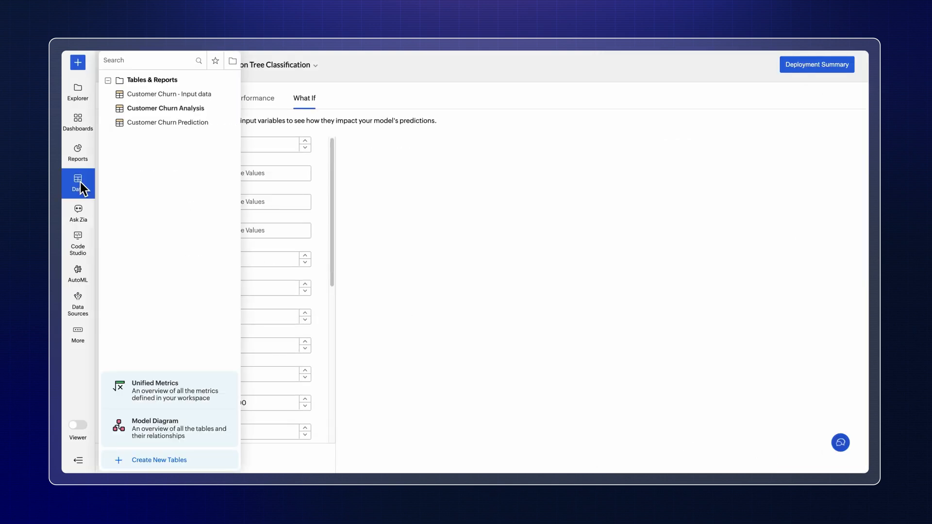
click(159, 123)
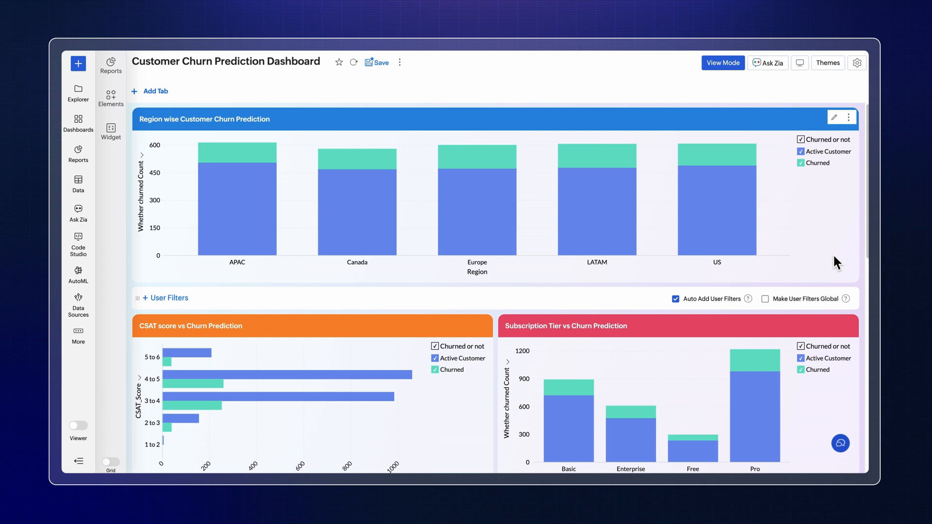
Step: Review the Customer Churn Prediction Dashboard from the region-wise chart through to the At Risk Customers table
scroll(835, 257, down, 7)
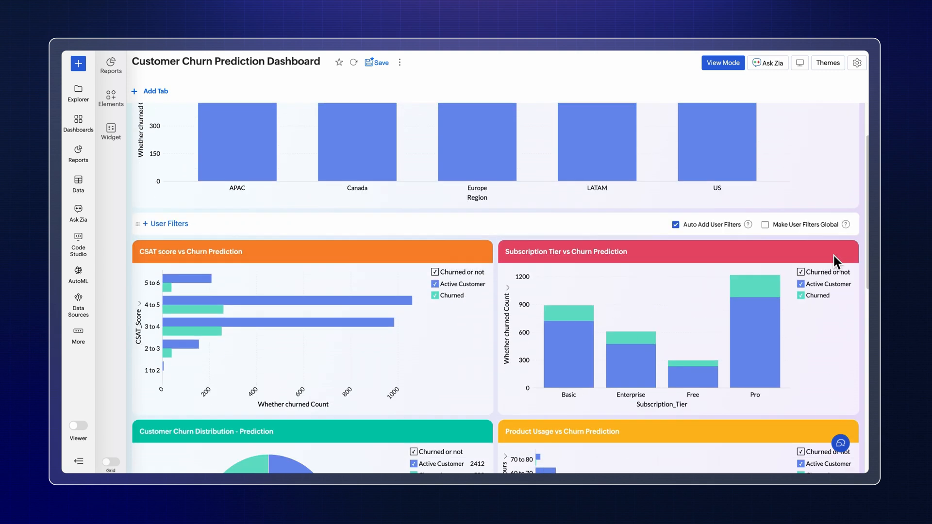
scroll(834, 257, down, 3)
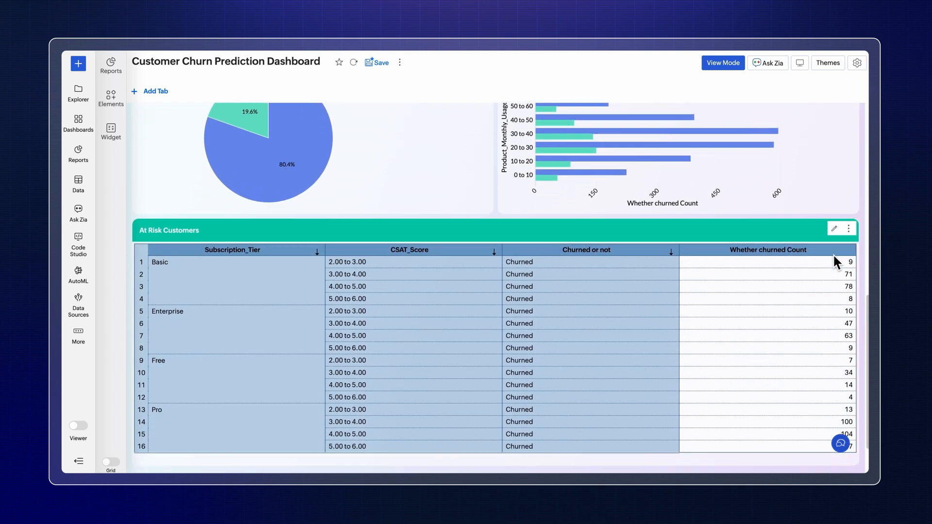
scroll(834, 258, up, 10)
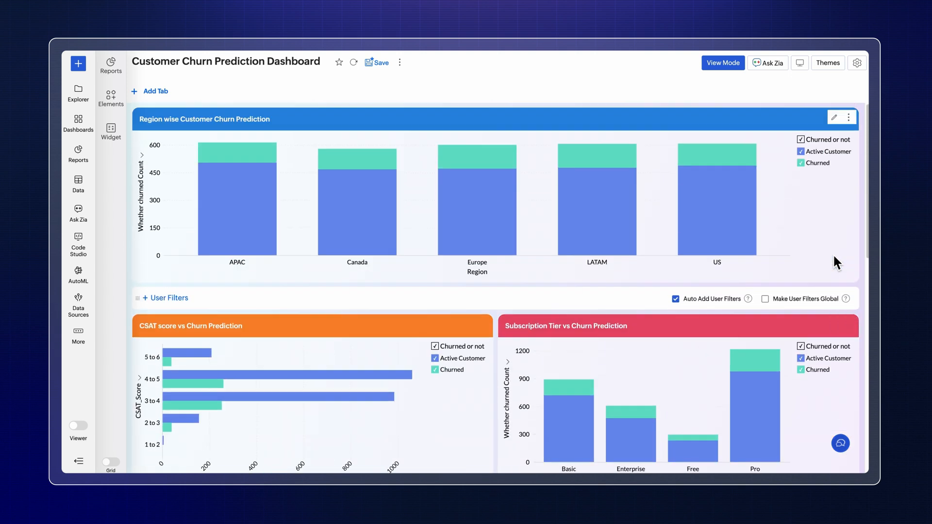